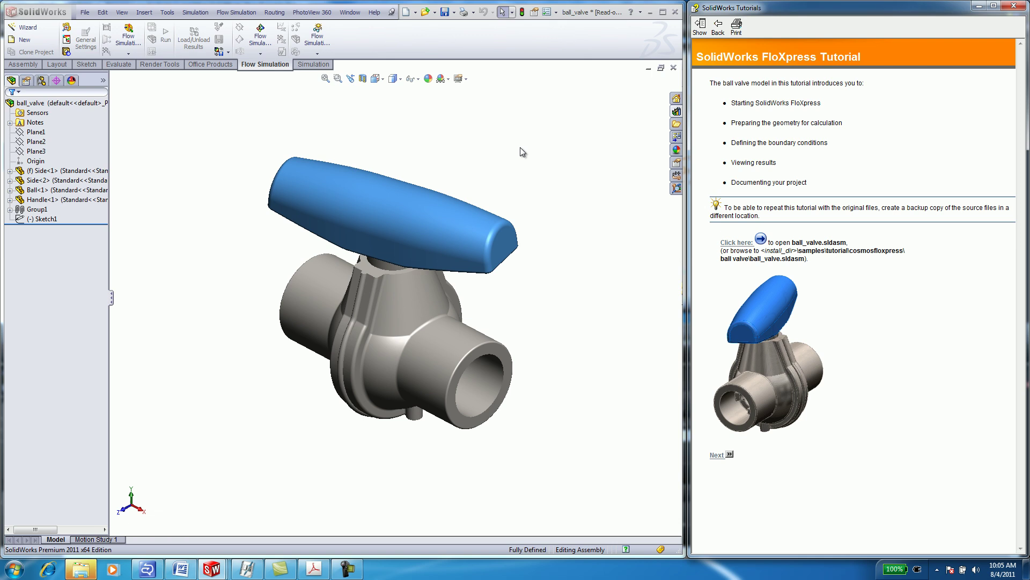
Open the Design Analysis FloXpress tutorial and advance to its Creating the Lids page
left_click(376, 13)
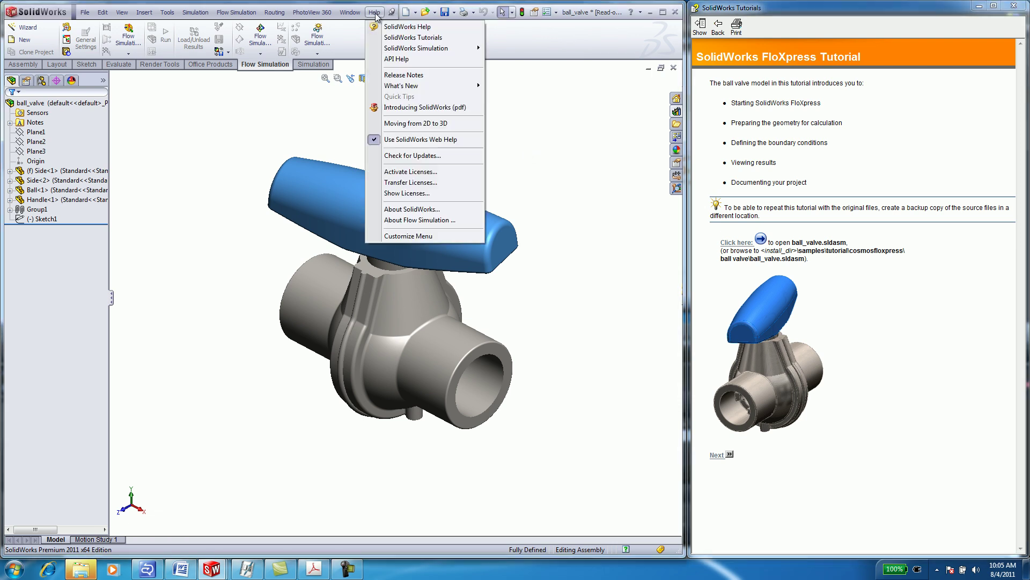
left_click(386, 43)
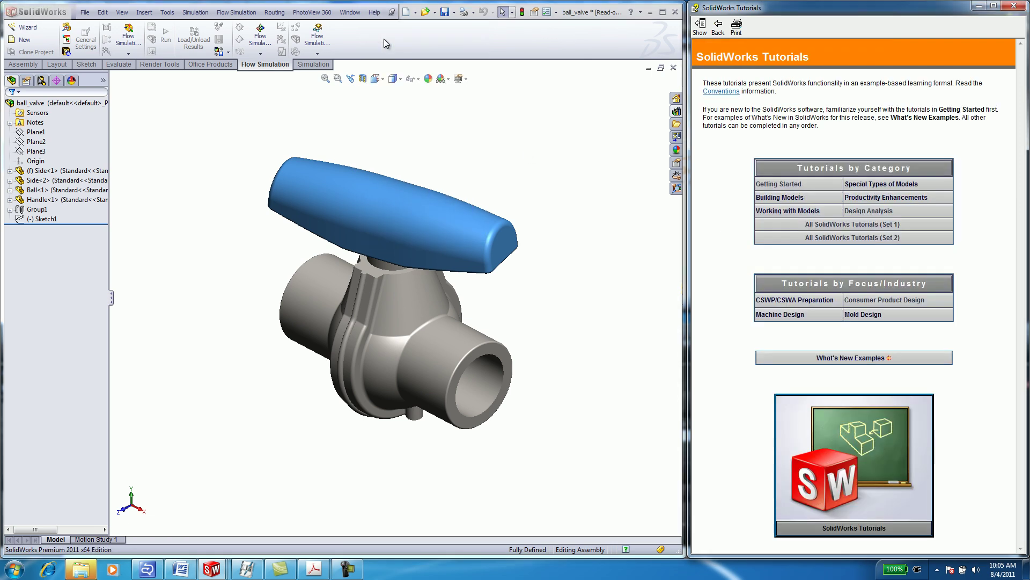
left_click(857, 215)
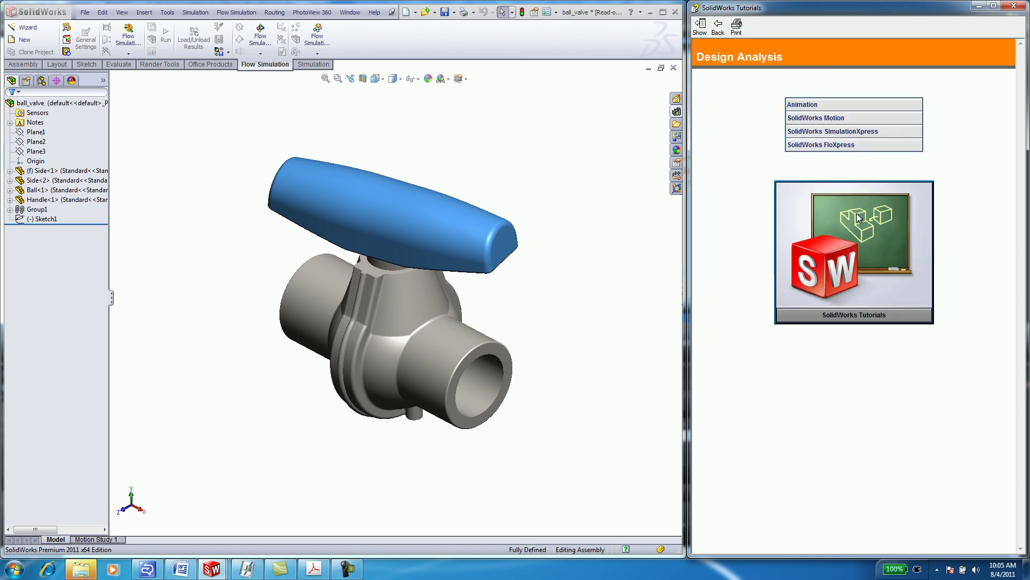
left_click(798, 149)
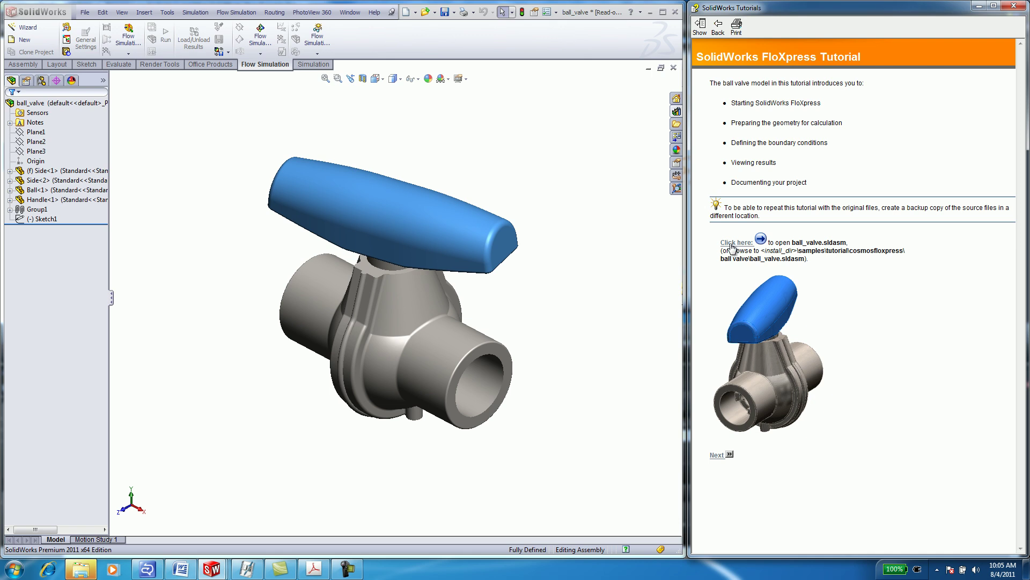
left_click(724, 455)
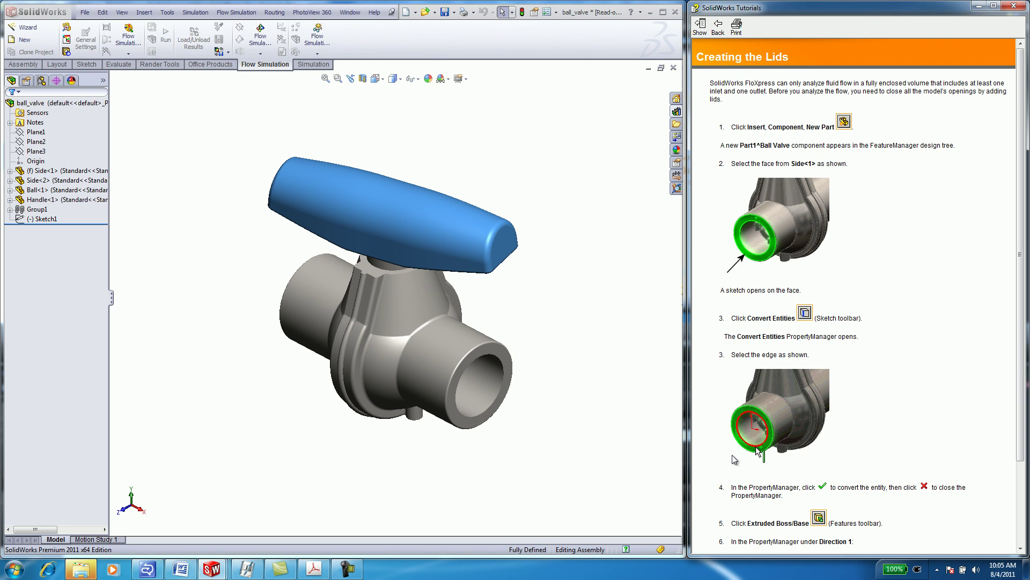
Enable the SolidWorks Flow Simulation 2011 add-in
left_click(166, 12)
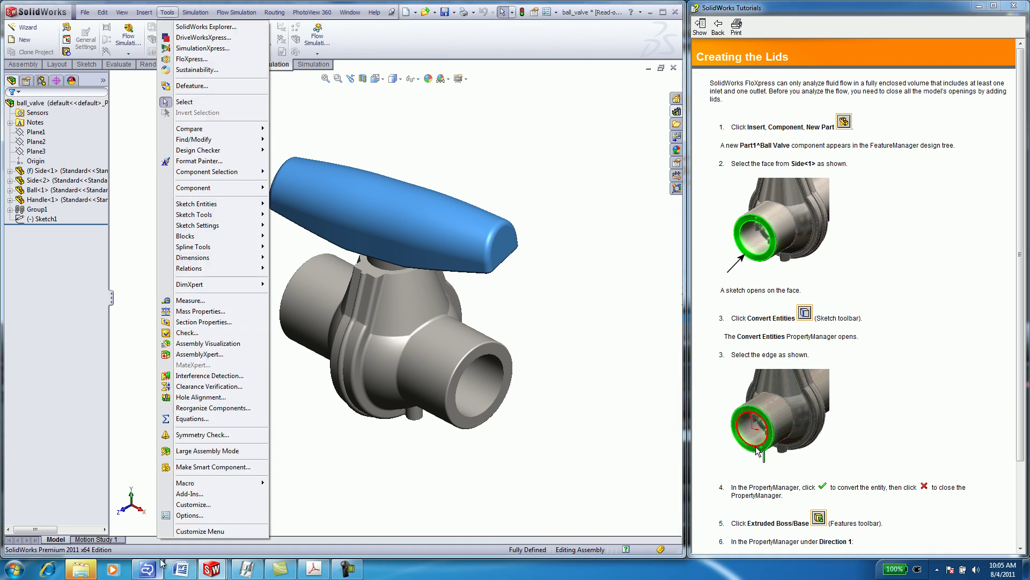
left_click(176, 494)
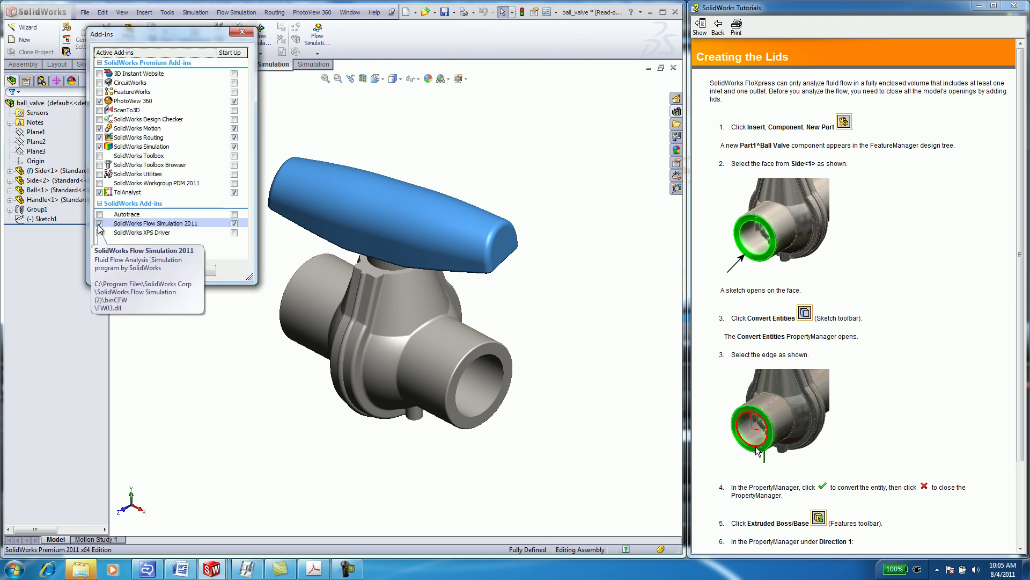
left_click(151, 270)
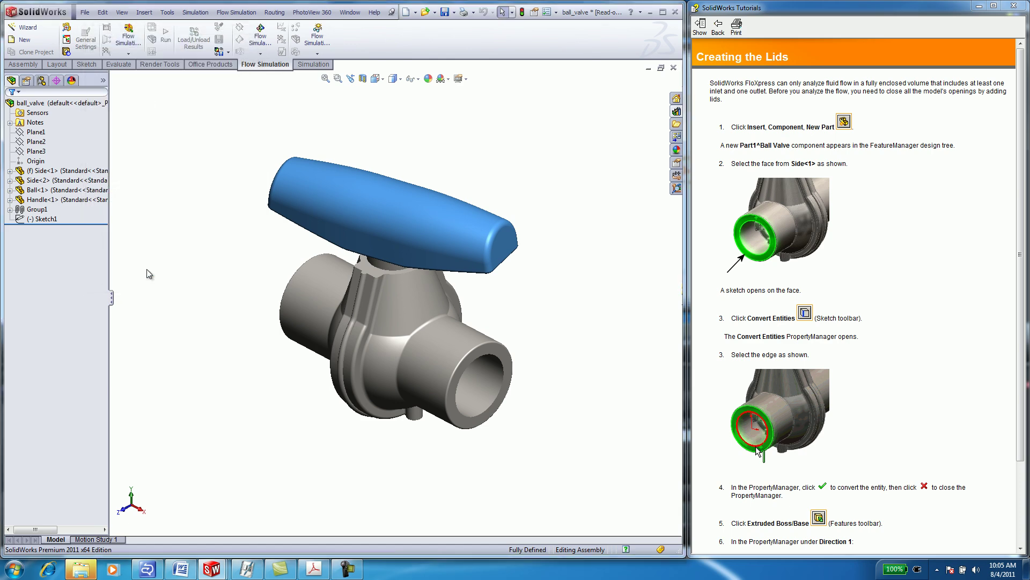
Check the Flow Simulation menu, then open the Flow Simulation 2011 Tutorial PDF from Help
left_click(236, 12)
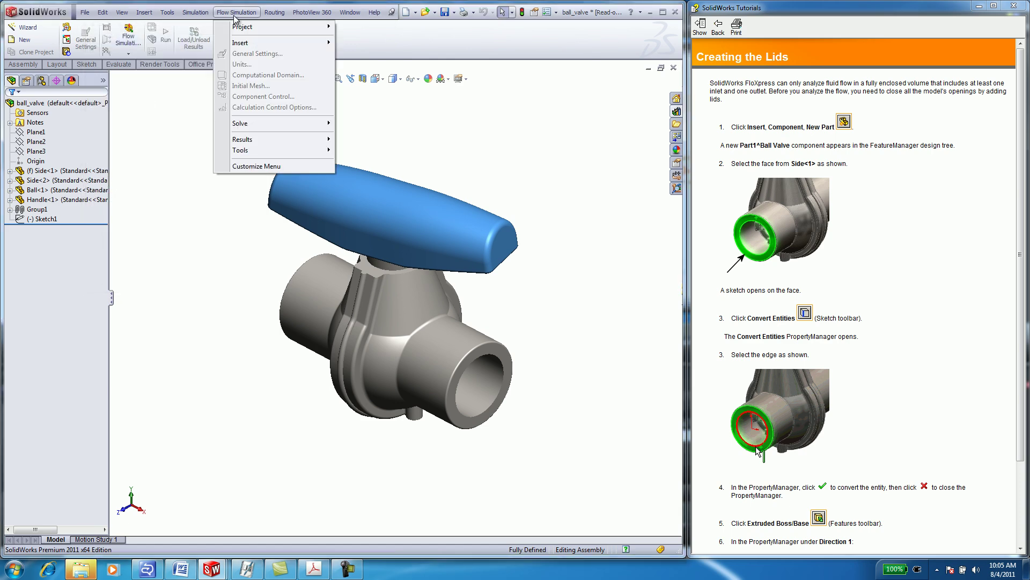
left_click(171, 133)
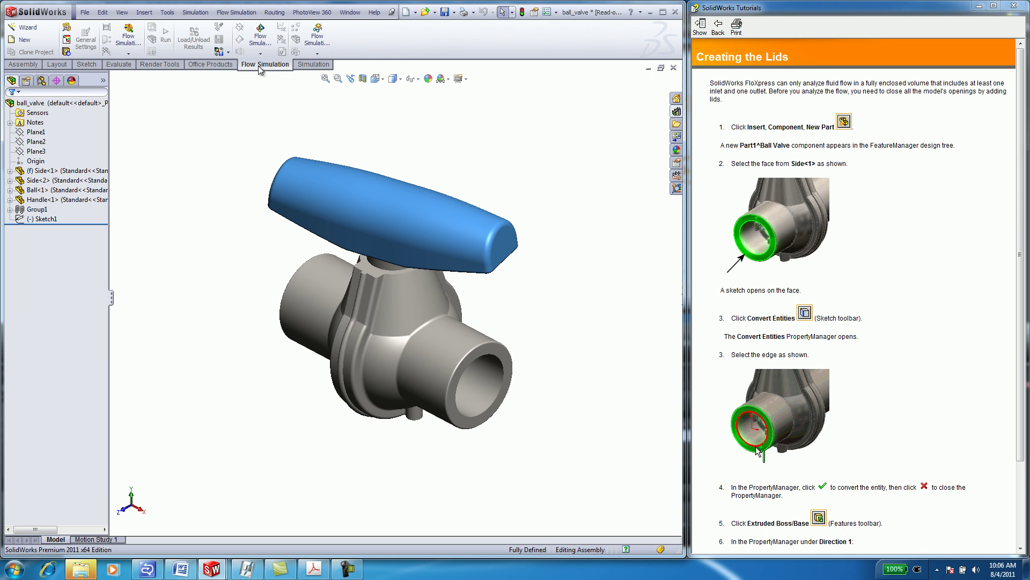
left_click(378, 16)
mouse_move(417, 49)
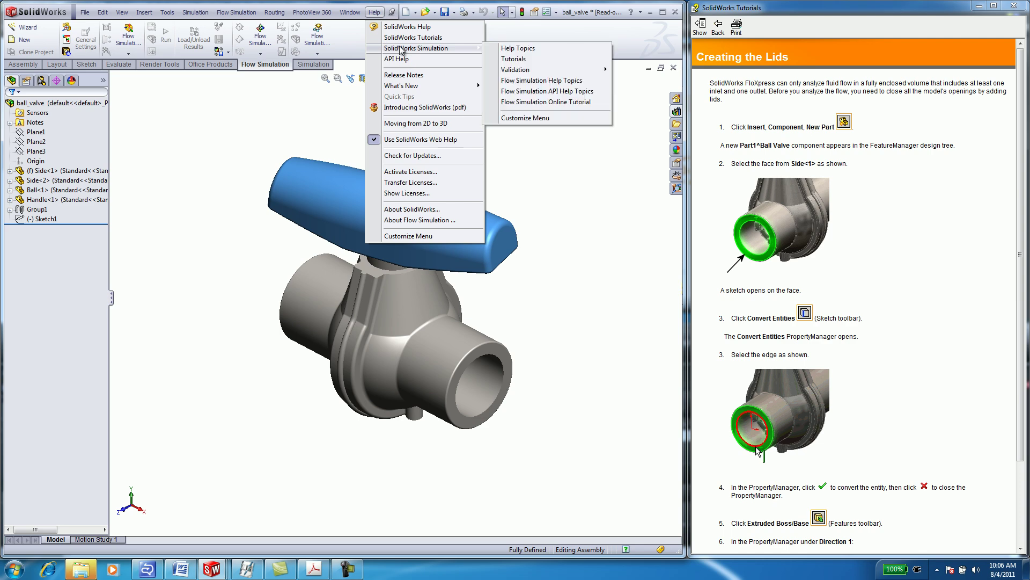
left_click(542, 102)
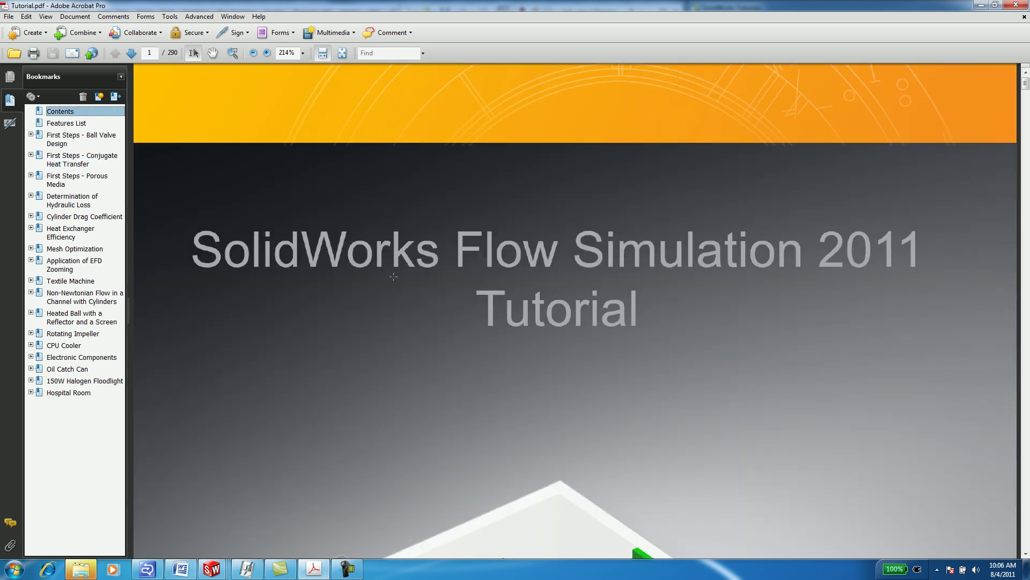
Jump to the Determination of Hydraulic Loss chapter and scroll through it
left_click(72, 199)
scroll(468, 300, "down", 3)
scroll(468, 301, "down", 4)
scroll(470, 300, "down", 3)
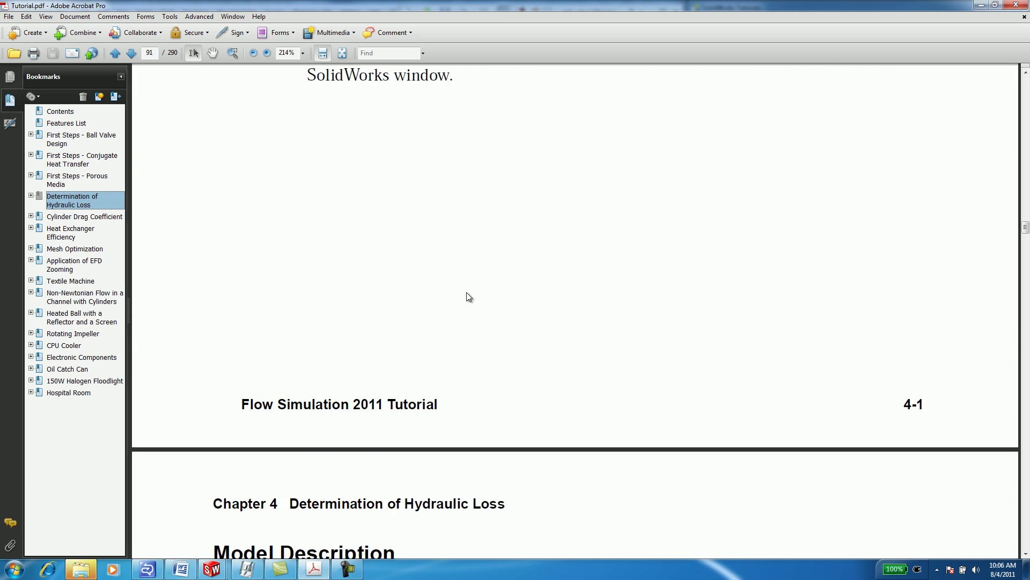
scroll(467, 292, "down", 4)
scroll(466, 291, "down", 3)
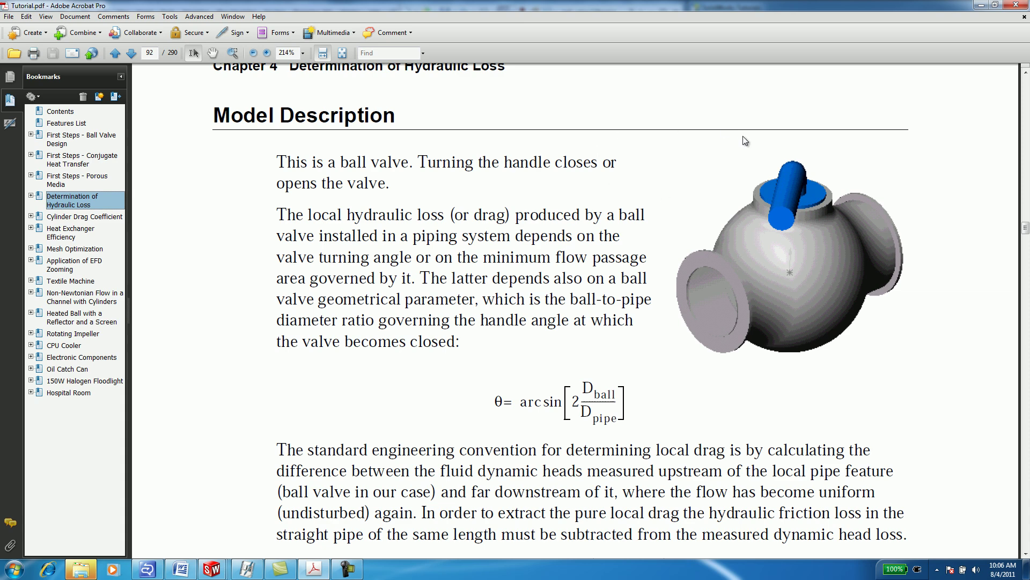
View the Mesh Optimization and Textile Machine chapters, then switch to the Customer Portal browser
left_click(74, 249)
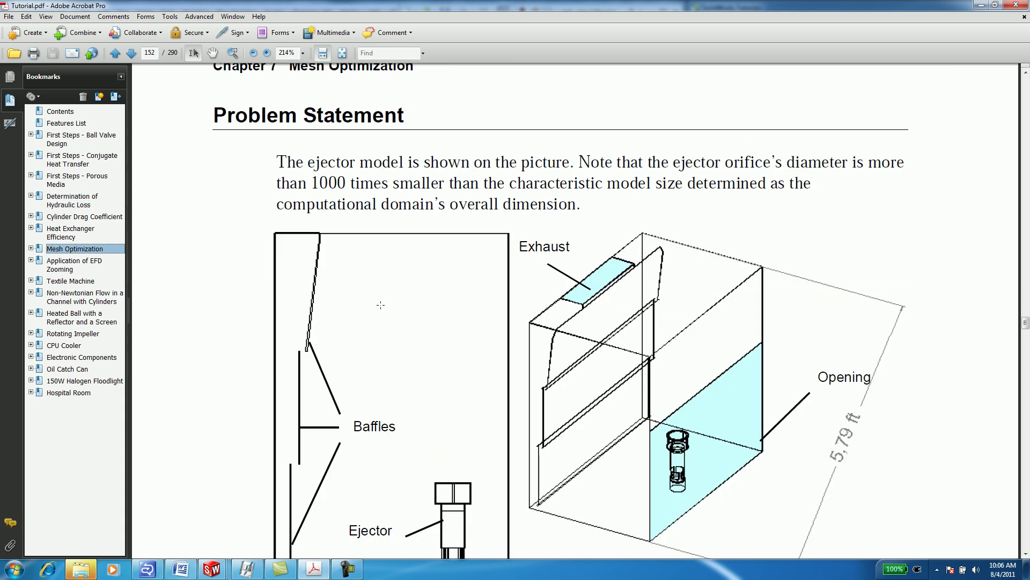
key("Down")
key("Down")
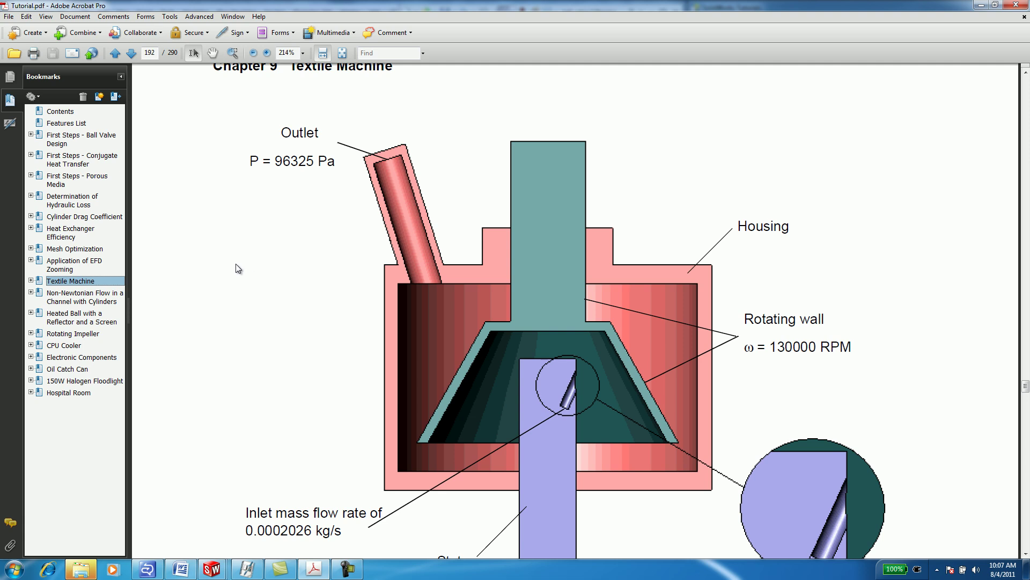
key("alt+Tab")
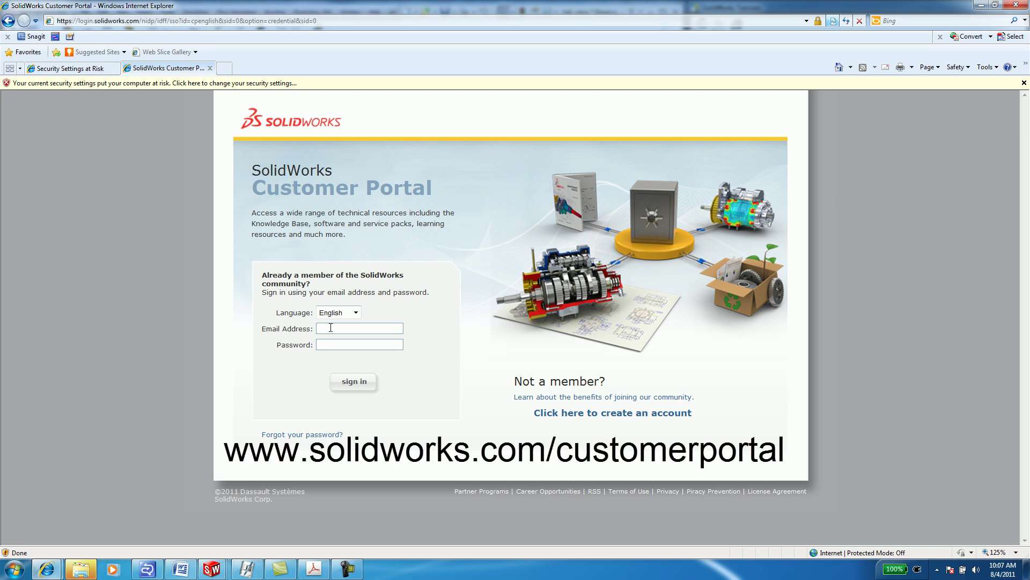
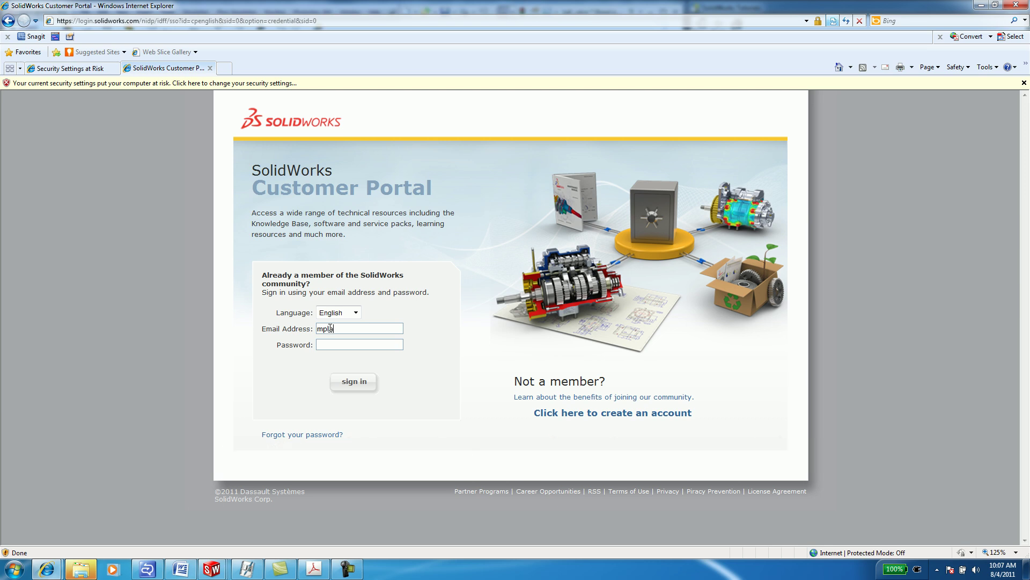
Sign in with the account e-mail and password, then check the installed SolidWorks version
key("Tab")
type("**********")
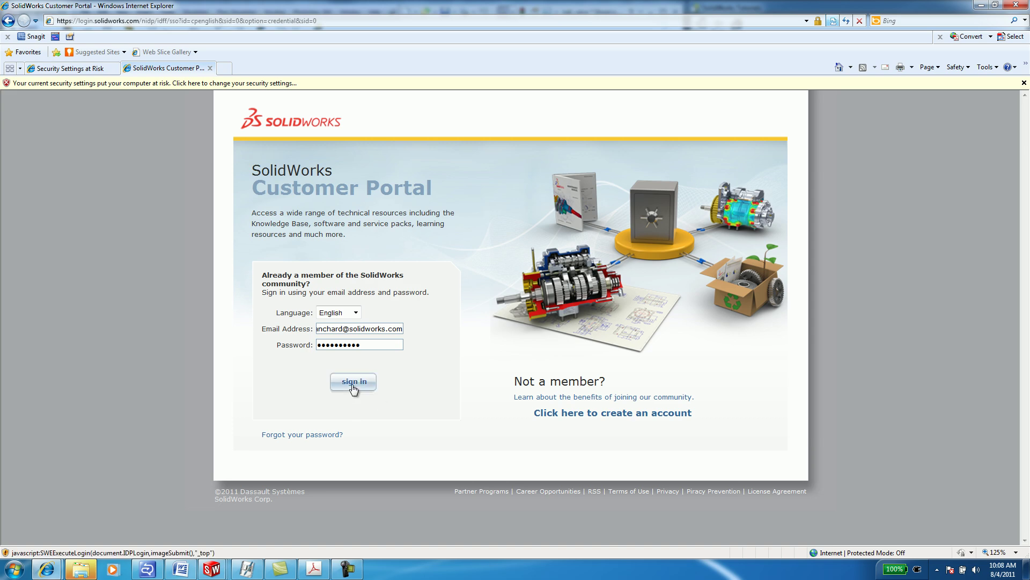
left_click(353, 383)
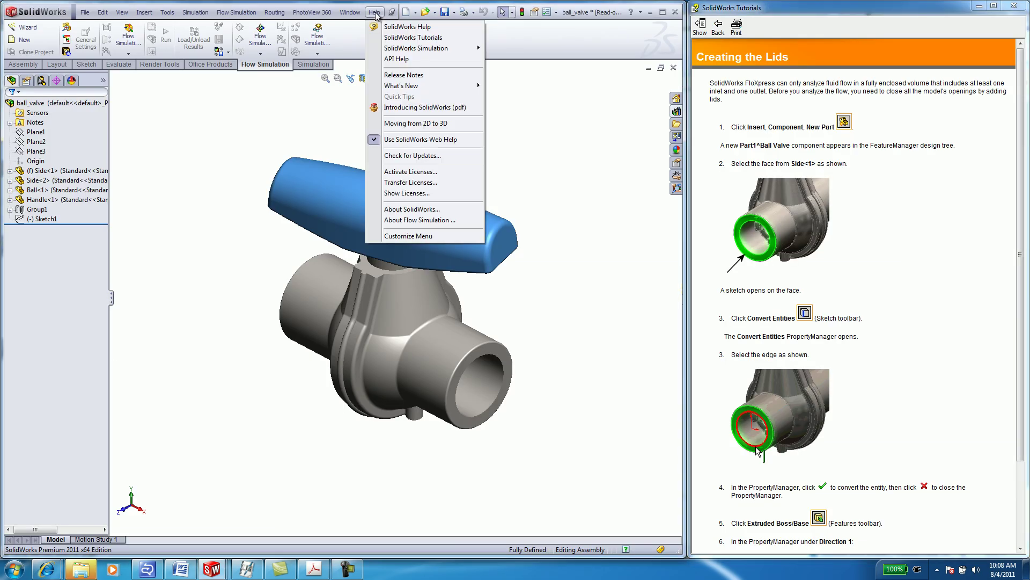
left_click(397, 209)
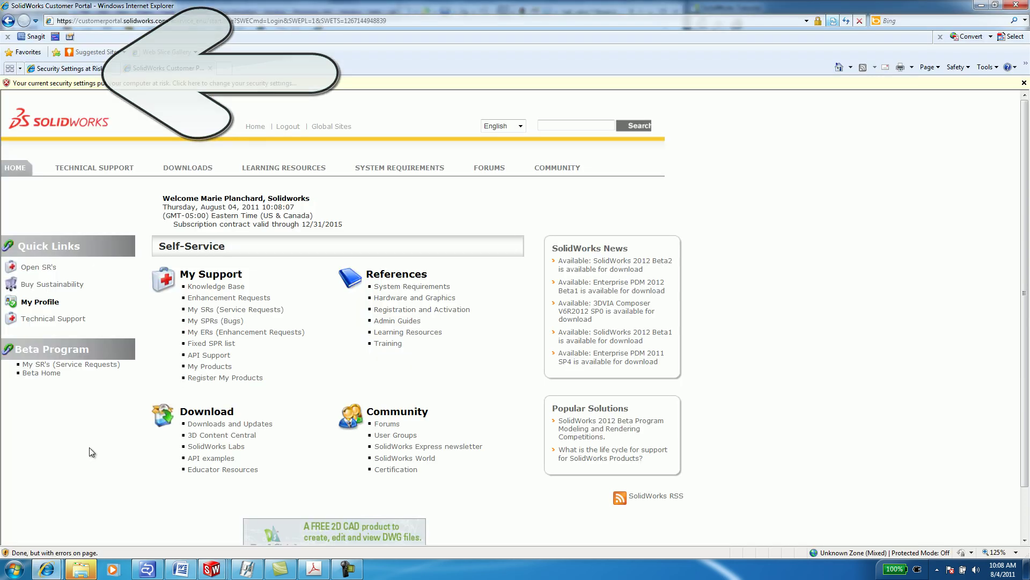
Open Educator Resources and scroll to the Flow Simulation Educator Guide (2011)
left_click(221, 472)
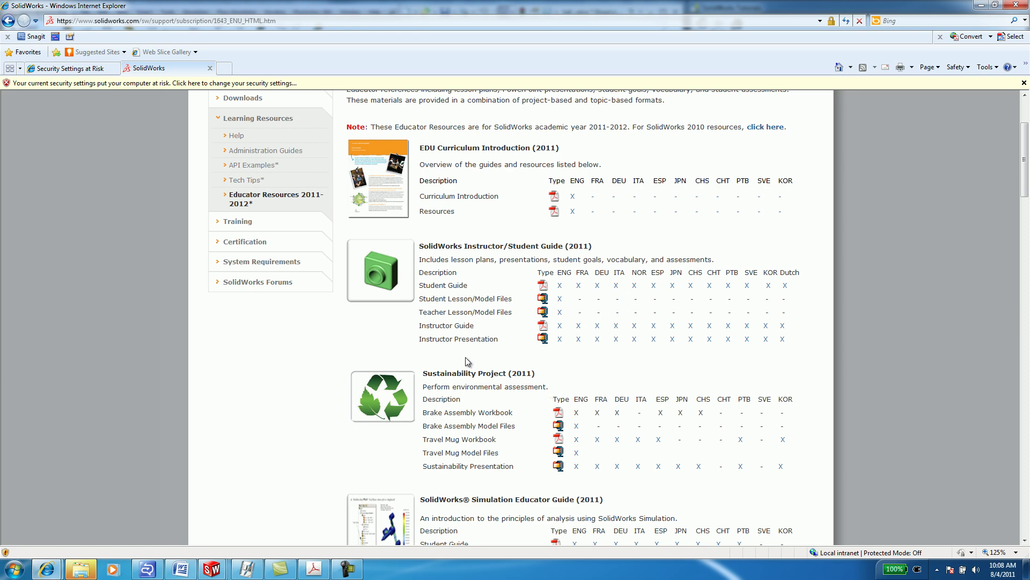
scroll(468, 358, "down", 3)
scroll(468, 360, "down", 2)
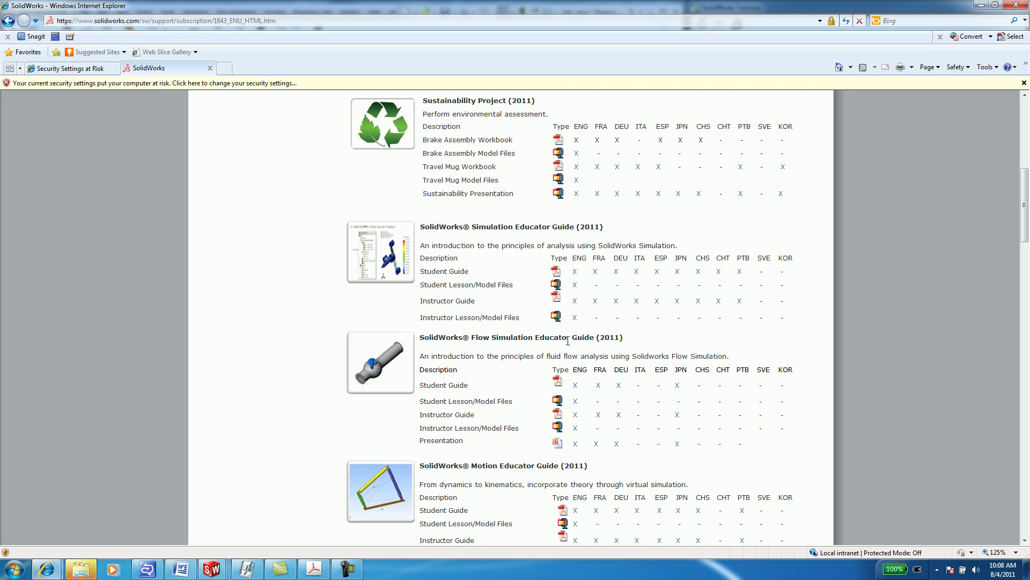
scroll(504, 373, "down", 1)
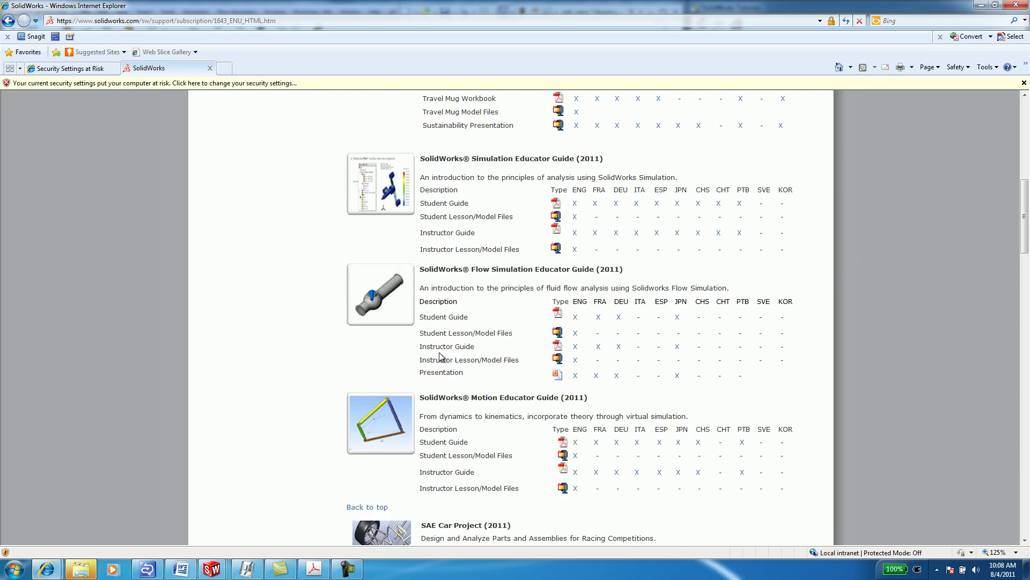
scroll(438, 375, "down", 1)
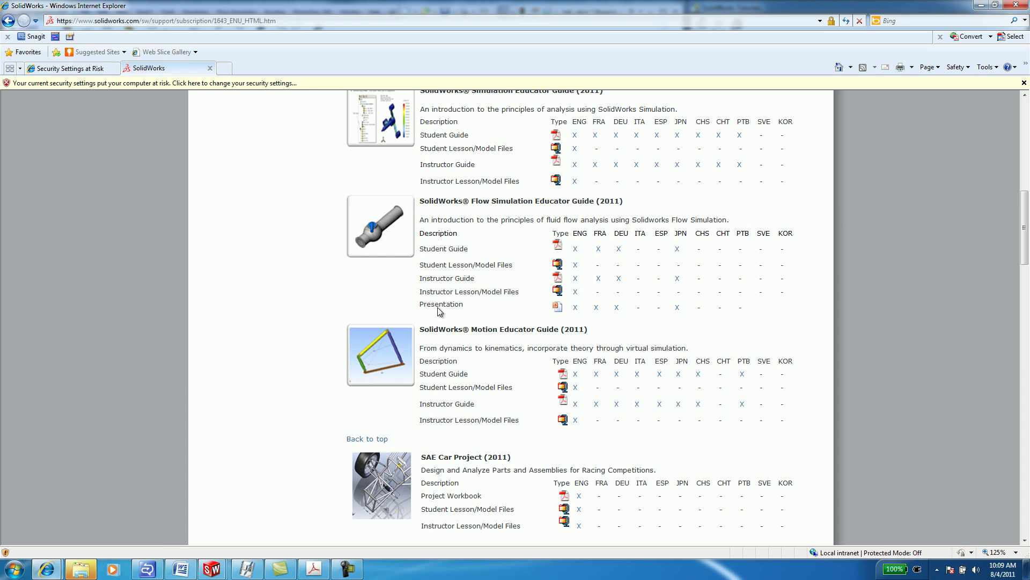
Scroll past the Motion guide to the SAE Car, Bridge, CO2 Car and Race Car projects
scroll(365, 465, "down", 2)
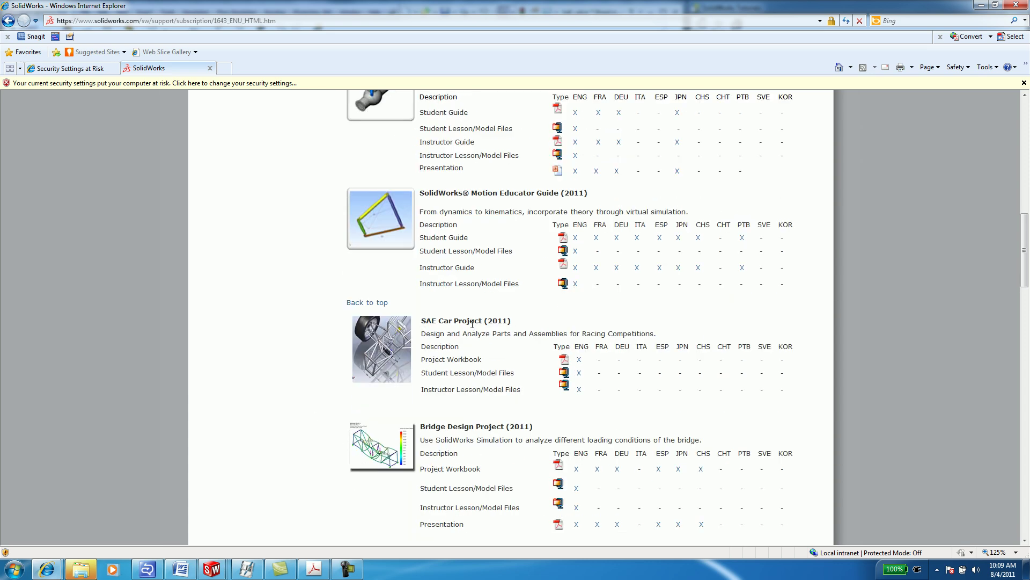
scroll(464, 334, "down", 2)
scroll(454, 349, "down", 1)
scroll(456, 340, "down", 1)
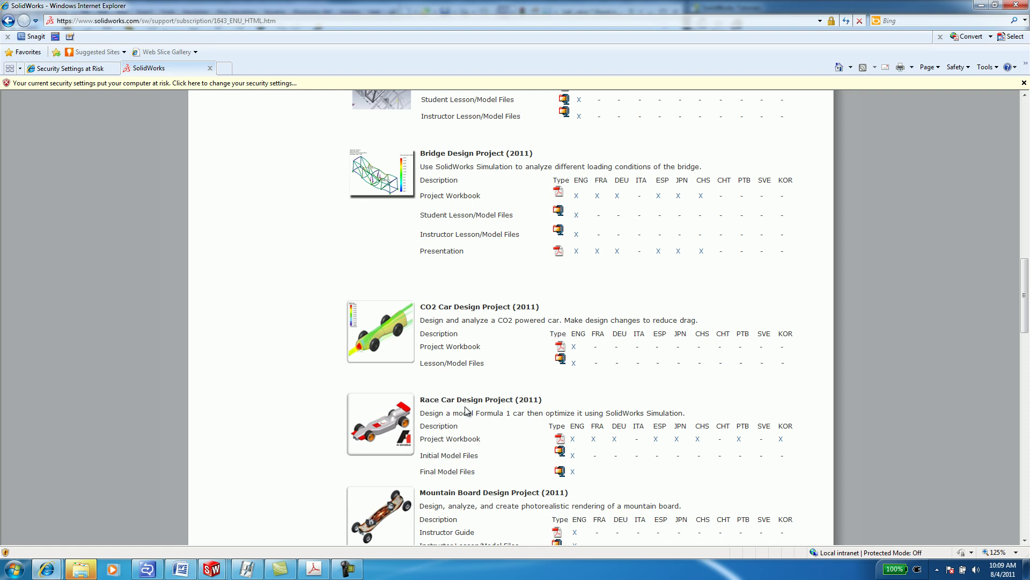
Scroll further to the Seabotix ROV, Test Drive, Trebuchet and Robot Models projects
scroll(464, 407, "down", 5)
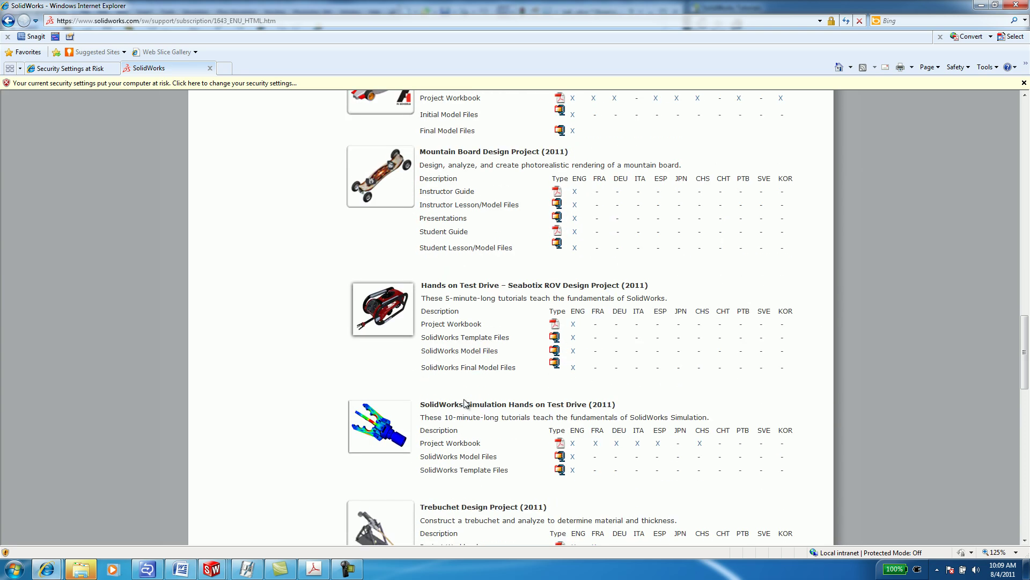
scroll(465, 404, "down", 2)
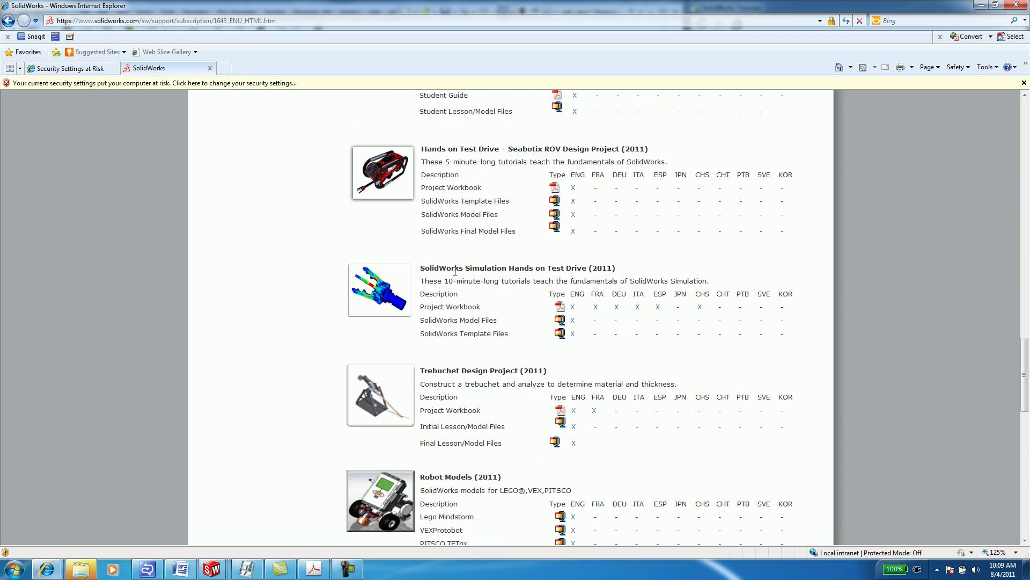